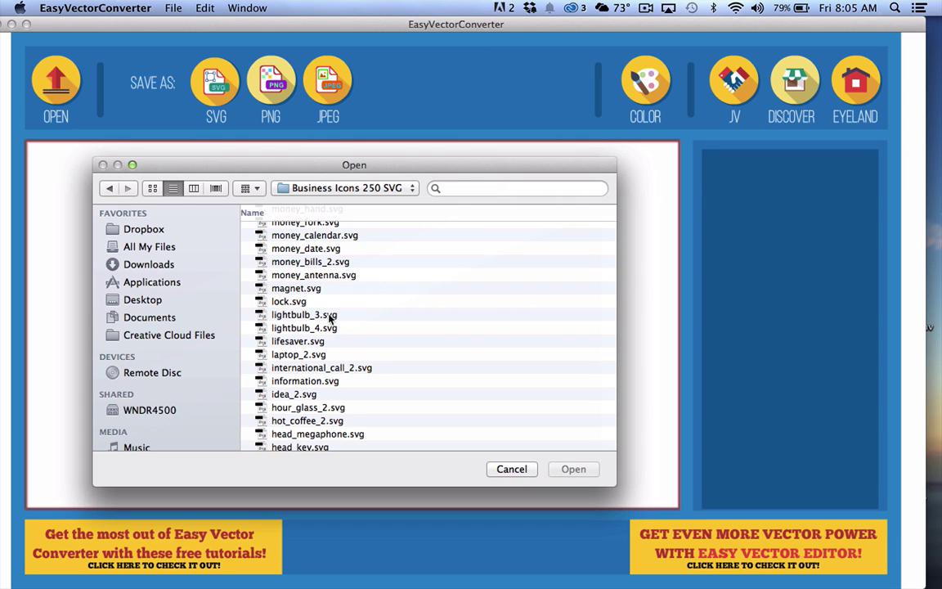
- Load lightbulb_4.svg and recolor the black lightbulb drawing red (#ff3300)
click(296, 327)
click(573, 468)
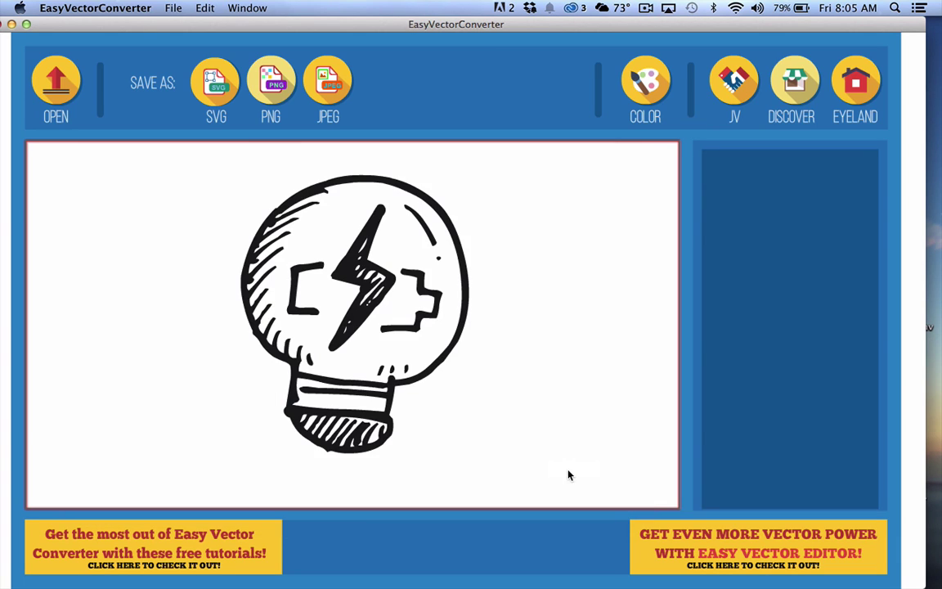
click(646, 98)
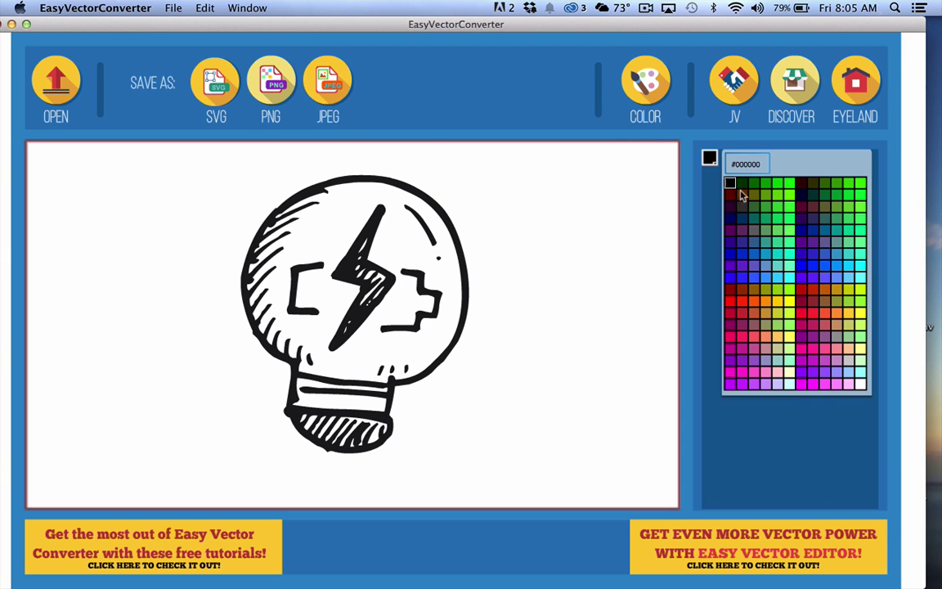
click(730, 302)
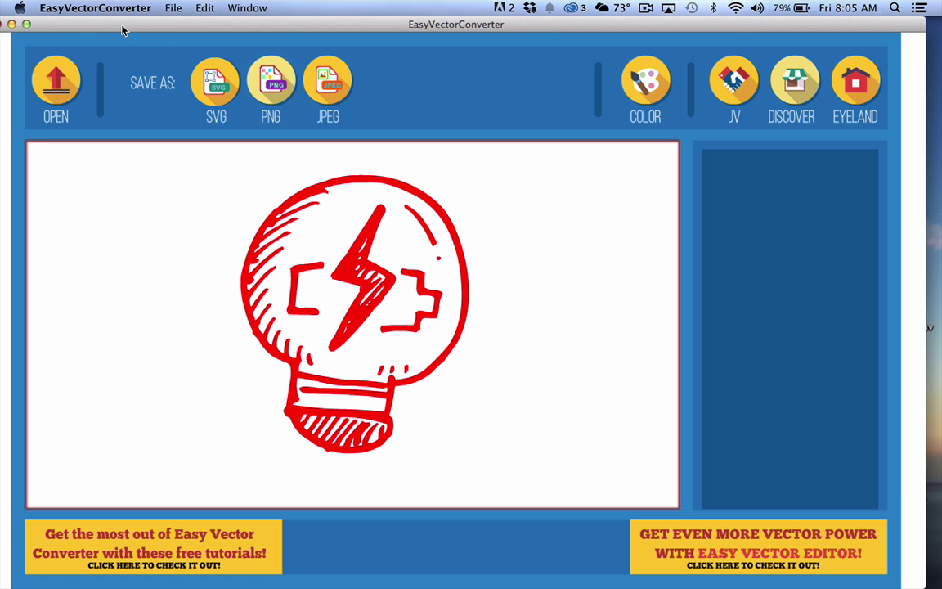
mouse_move(123, 31)
mouse_down()
mouse_move(151, 196)
mouse_move(118, 15)
mouse_move(133, 30)
mouse_up()
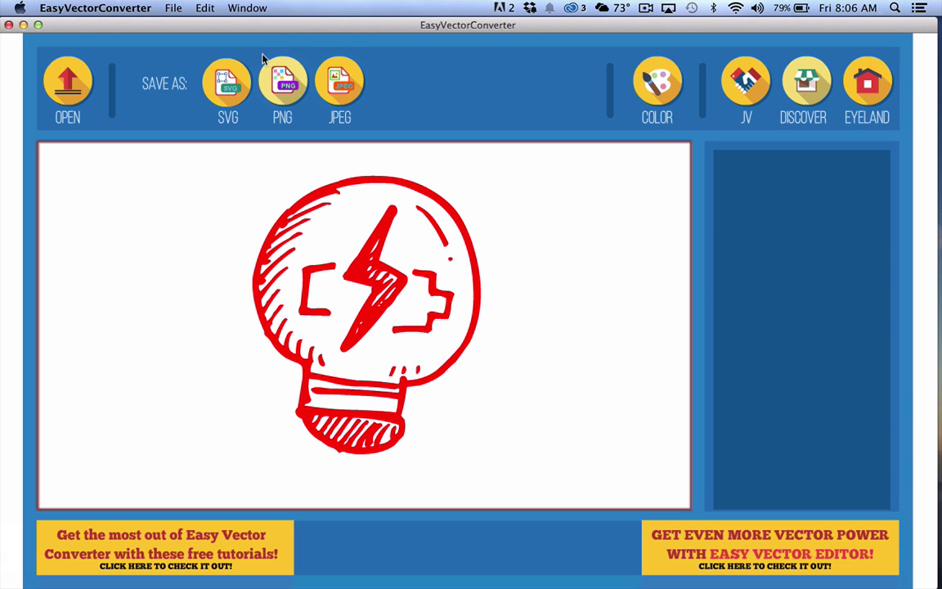
- Save the red lightbulb drawing as lightbulb.svg on the Desktop
click(229, 78)
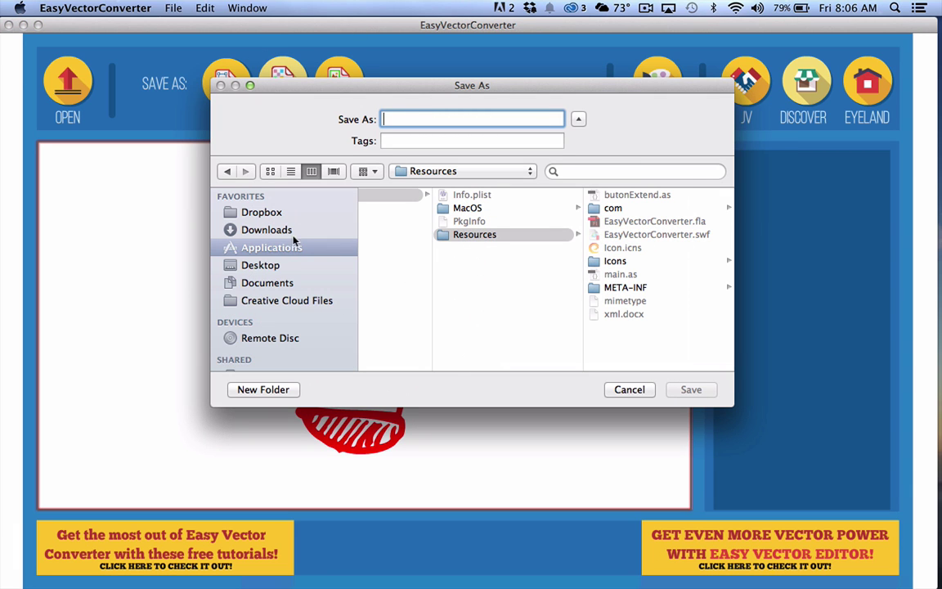
click(254, 268)
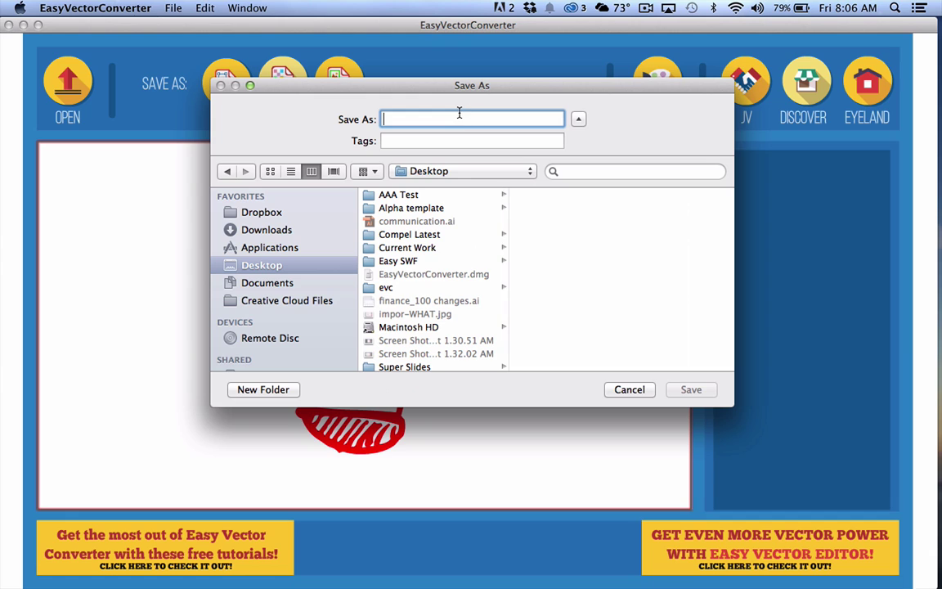
text(lig)
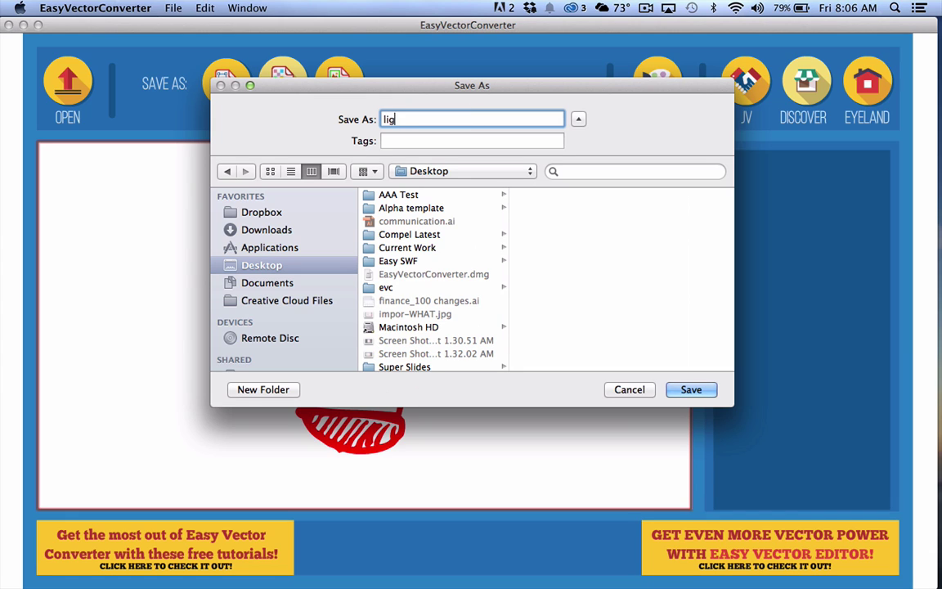
text(htbulb.svg)
click(711, 394)
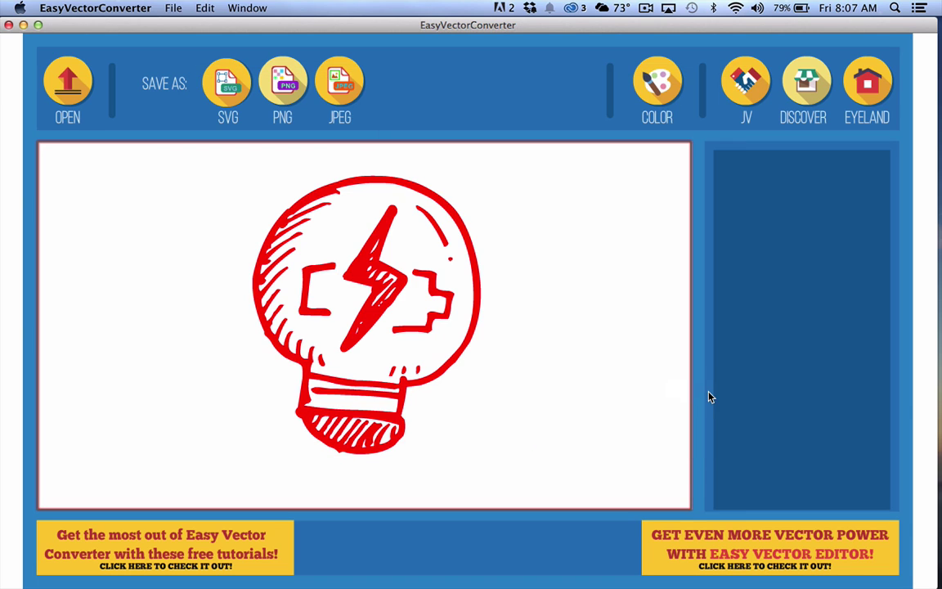
click(65, 78)
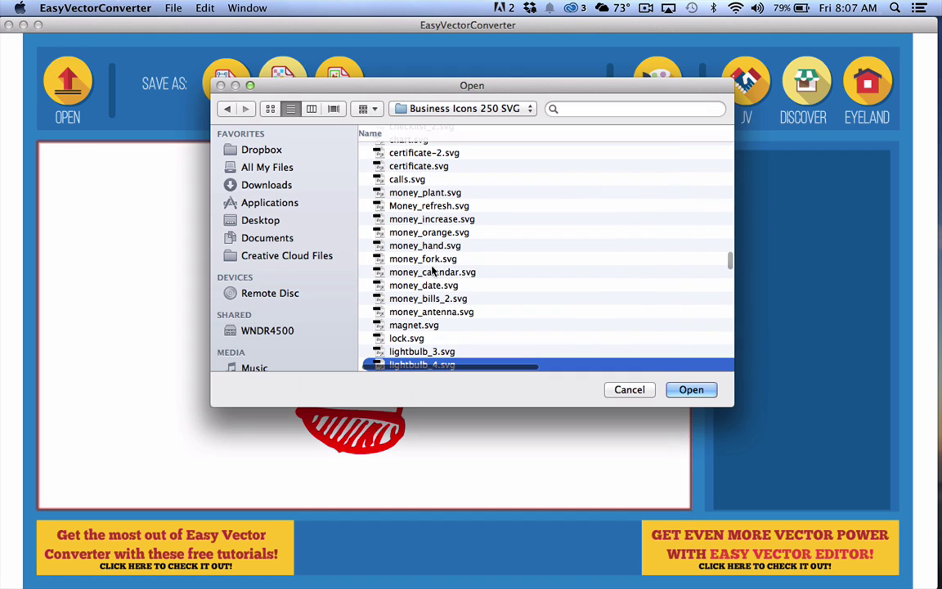
click(255, 220)
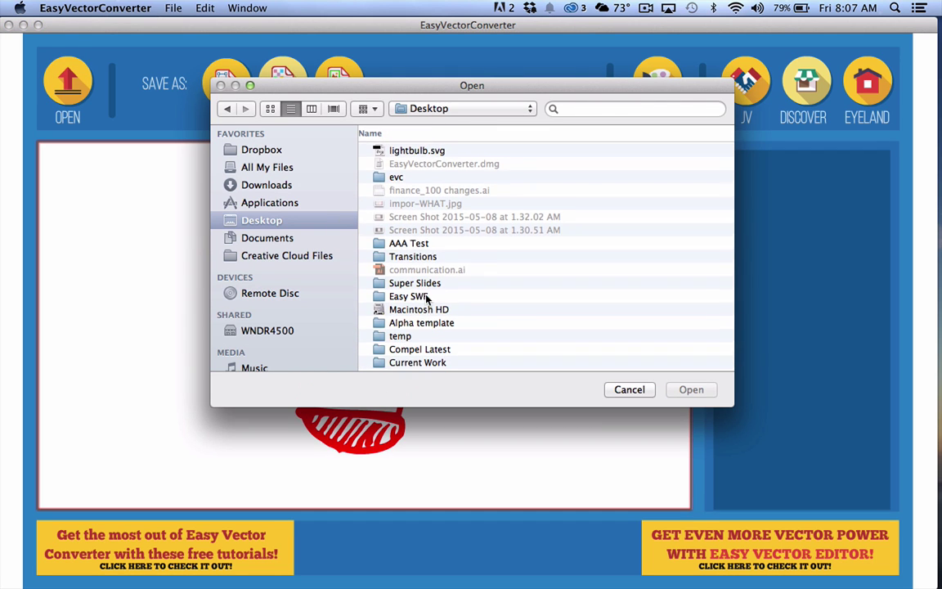
click(618, 392)
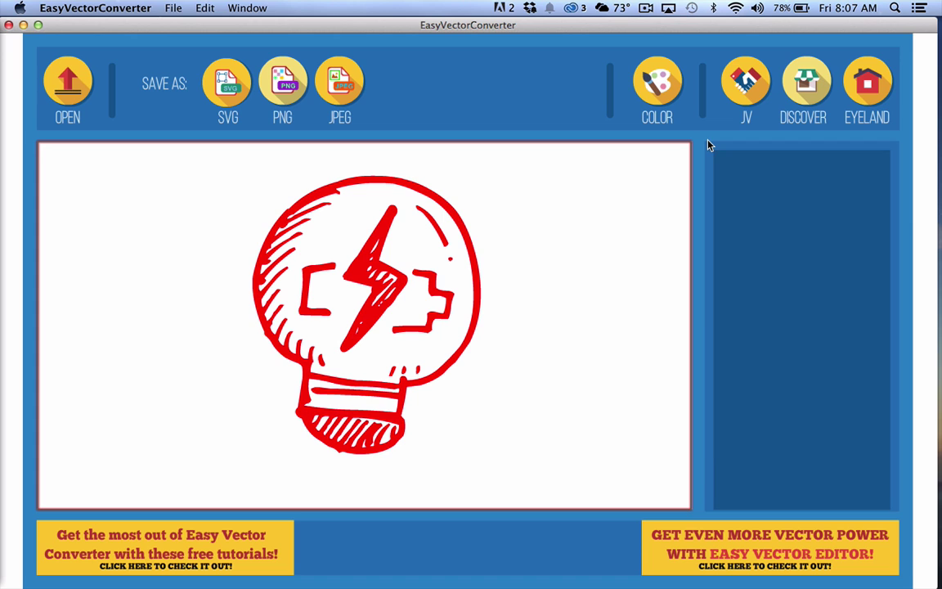
mouse_move(7, 237)
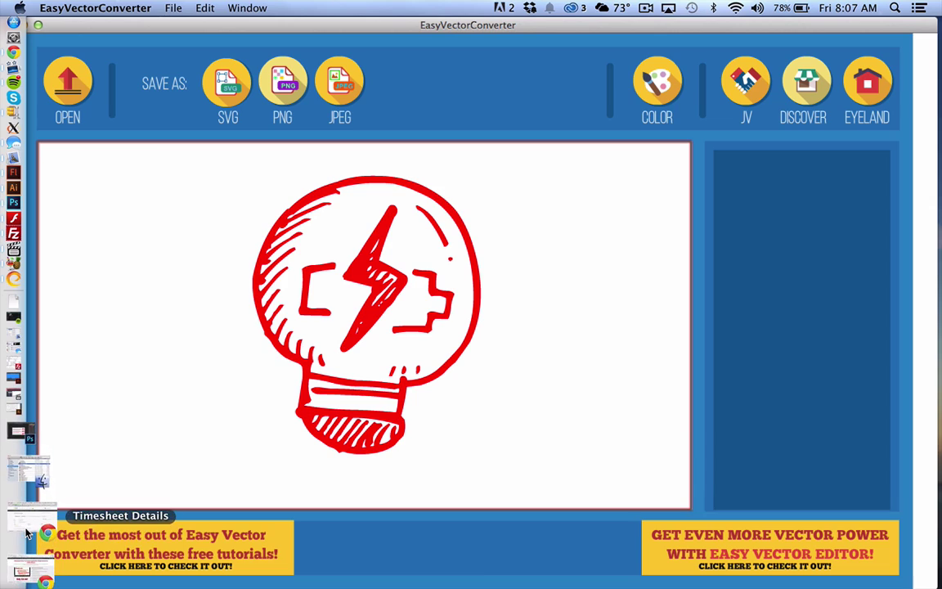
click(27, 552)
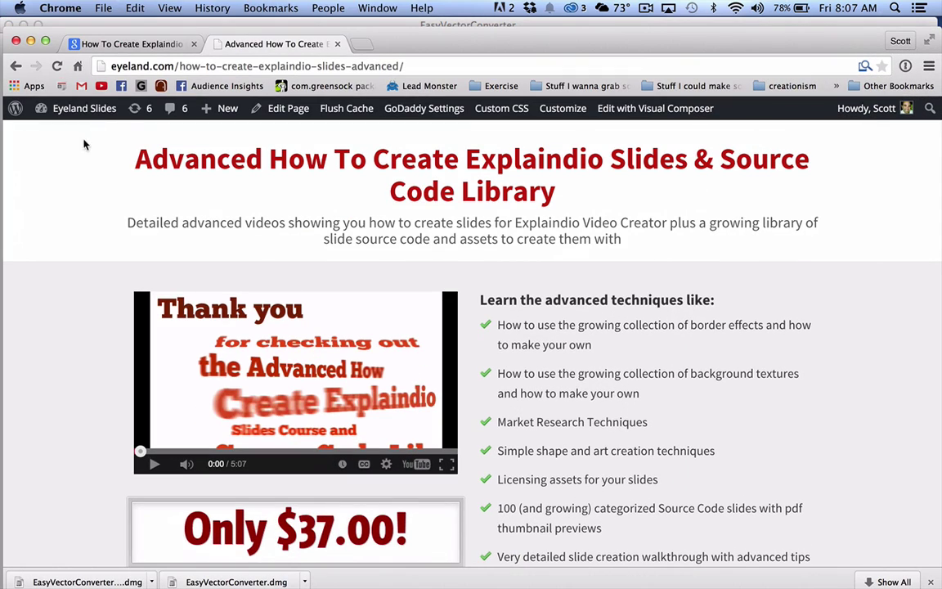
click(129, 44)
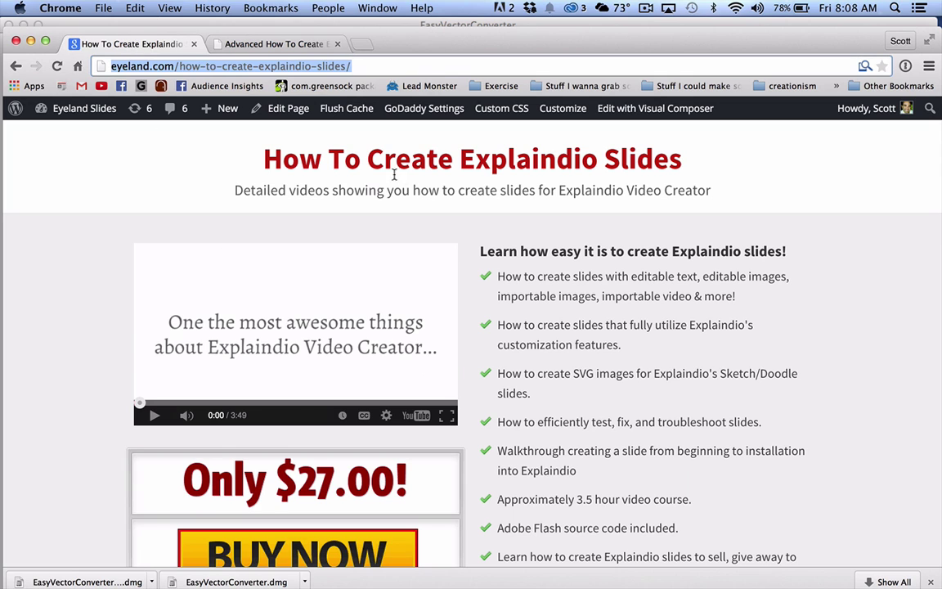
click(226, 46)
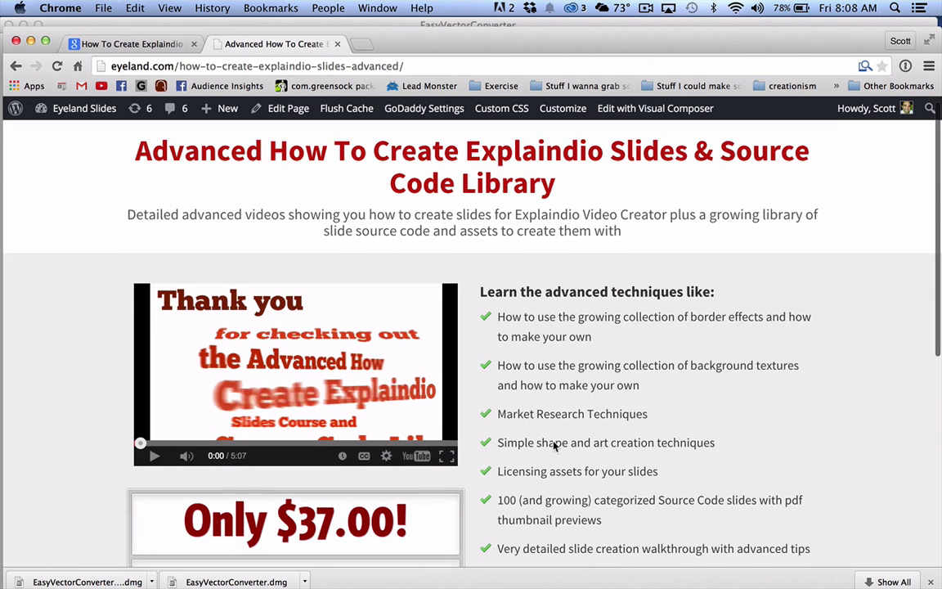
scroll(555, 445, down, 4)
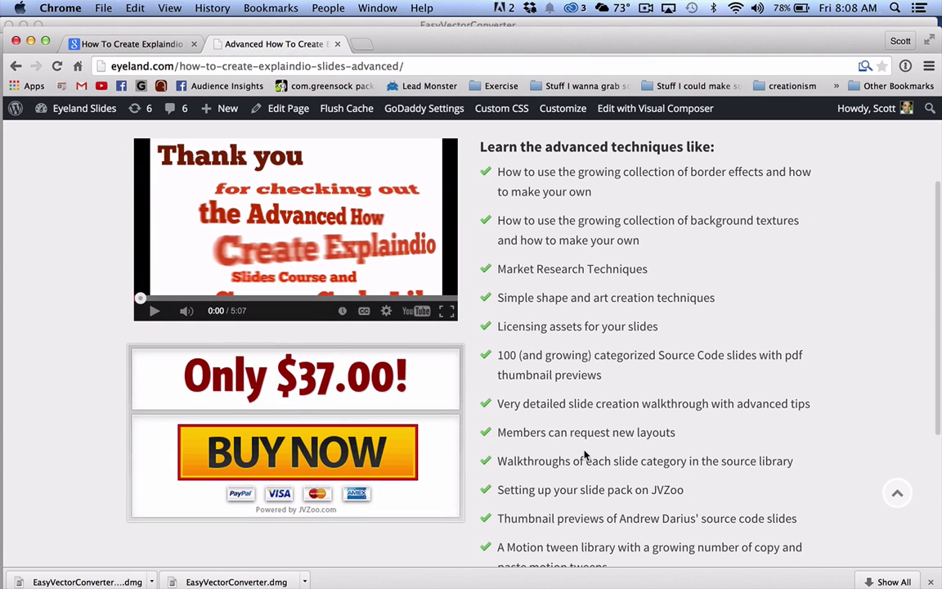
scroll(573, 454, up, 4)
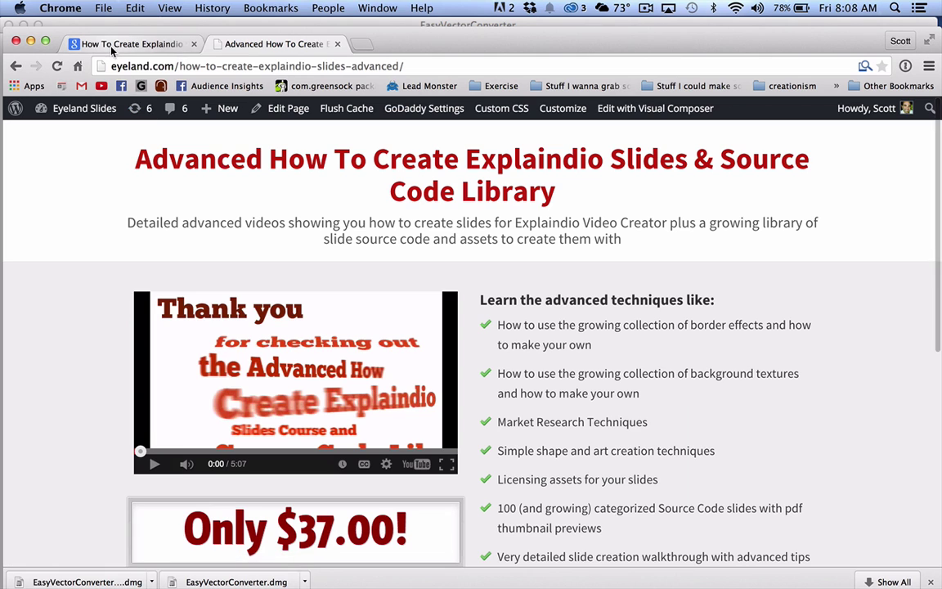
click(90, 45)
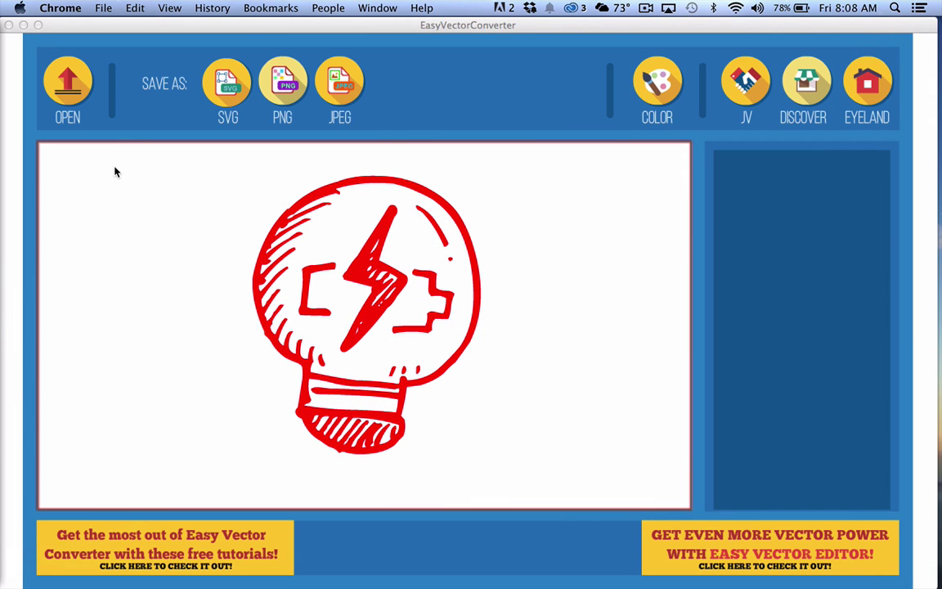
- Dismiss the menu-bar clock menu and bring EasyVectorConverter with the red lightbulb to the front
click(849, 8)
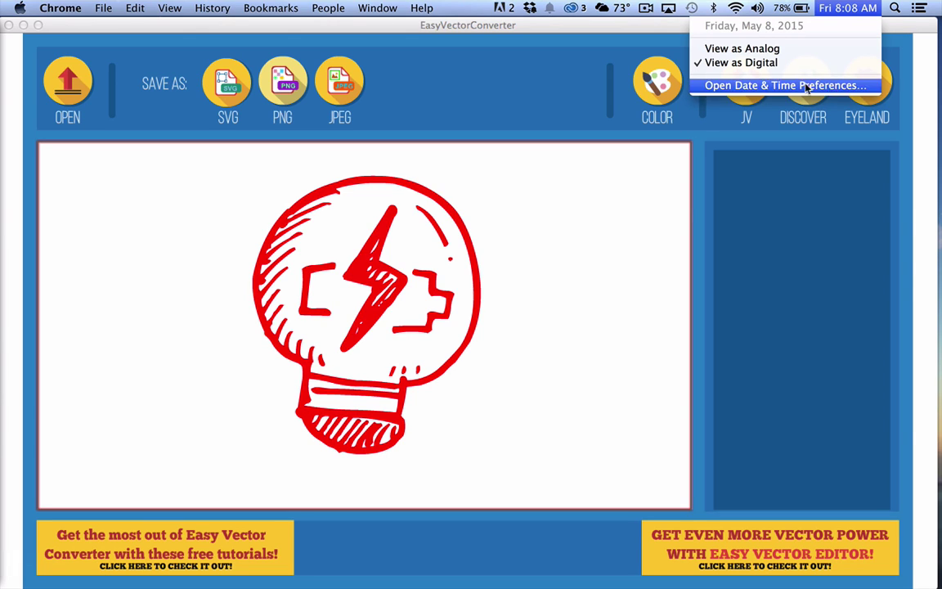
click(585, 259)
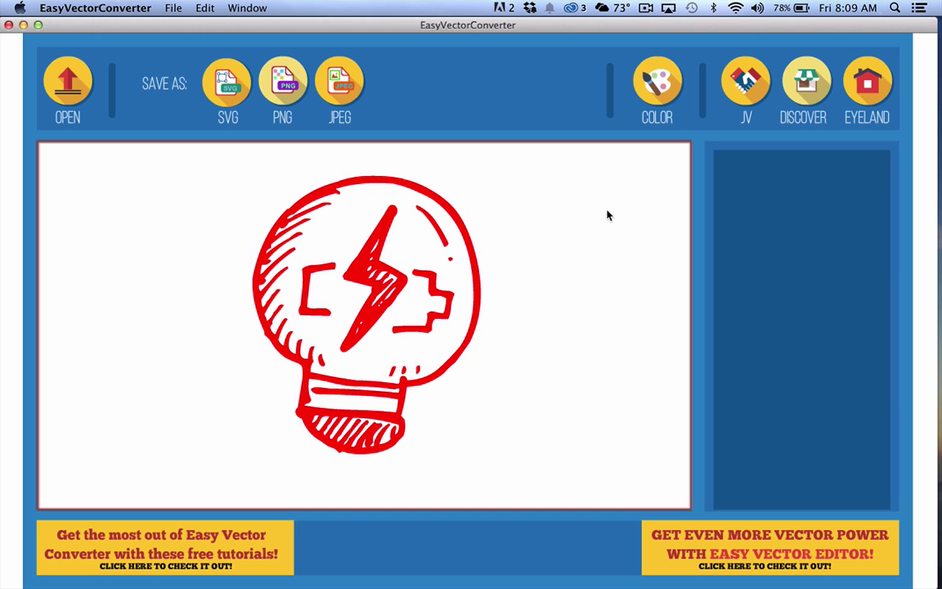
mouse_move(8, 311)
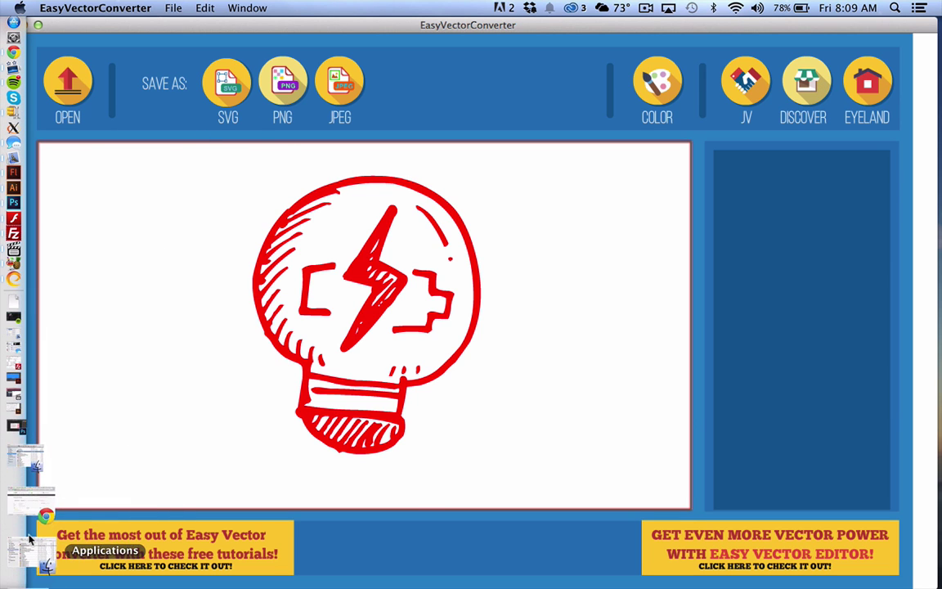
- Restore Chrome and compare the $27 and $37 Explaindio course tabs, ending on the $27 page
click(31, 560)
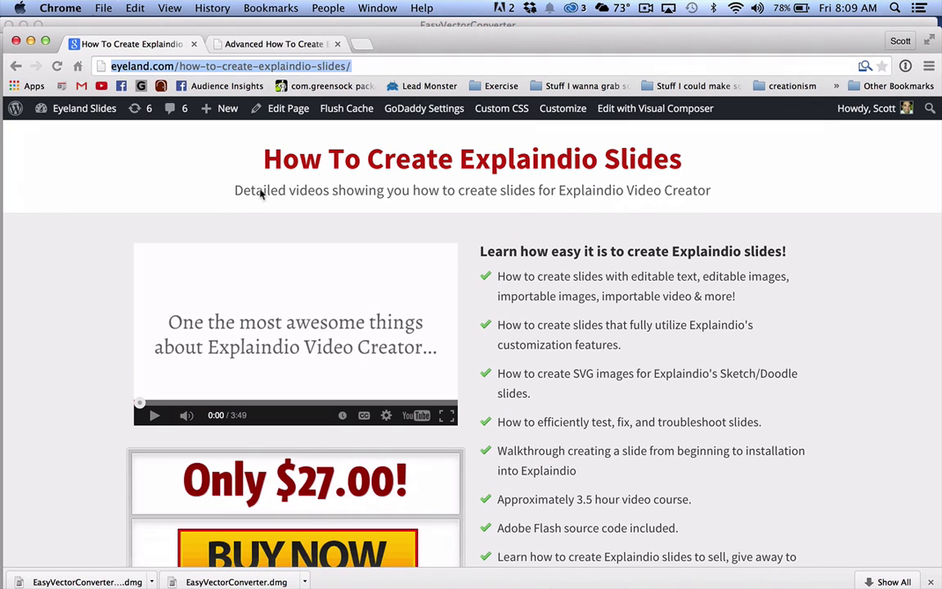
click(265, 44)
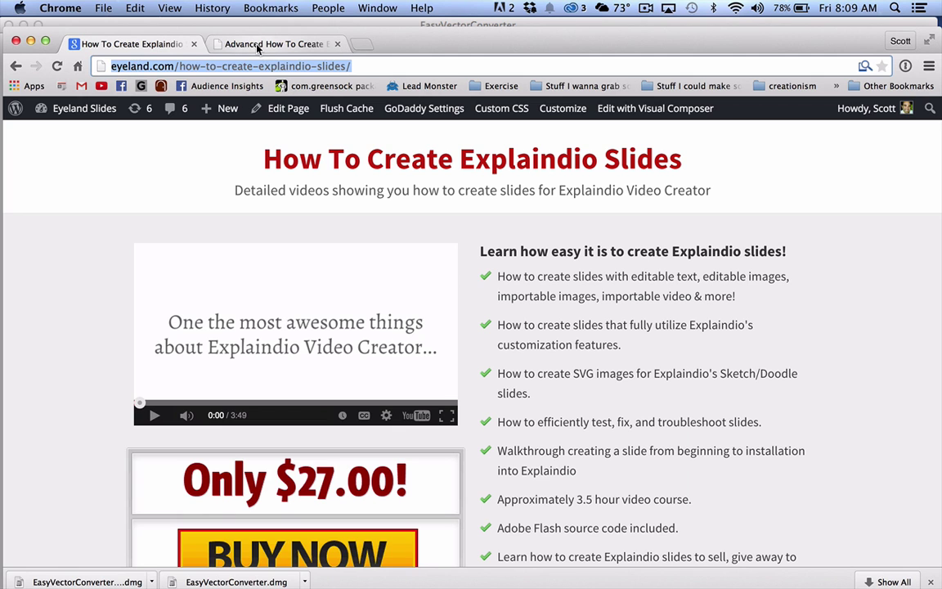
click(137, 46)
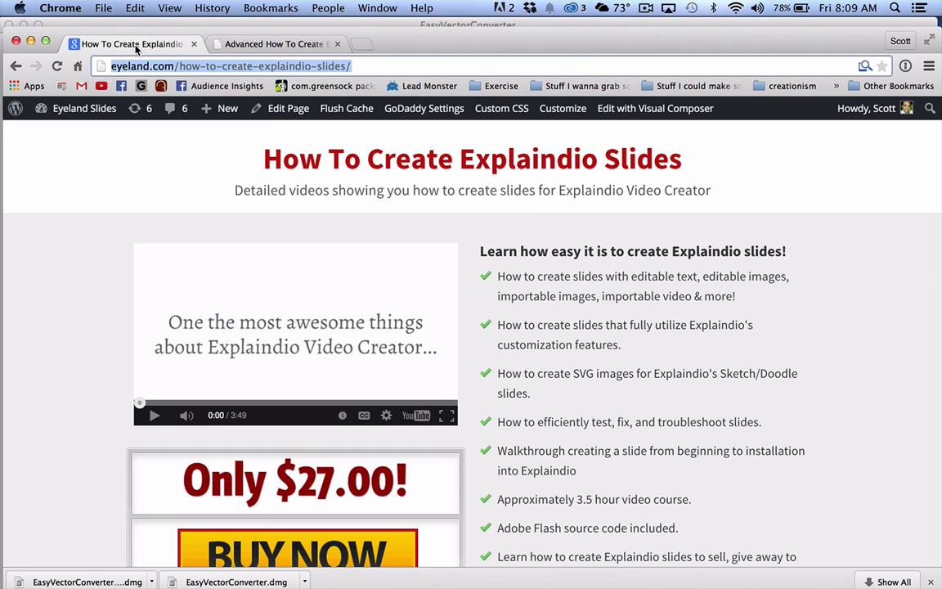
click(290, 46)
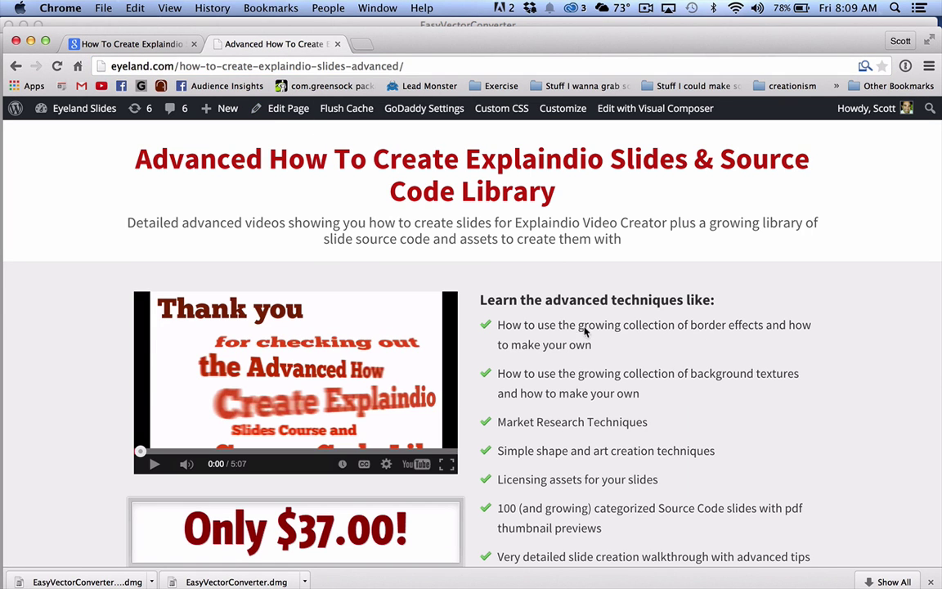
click(146, 44)
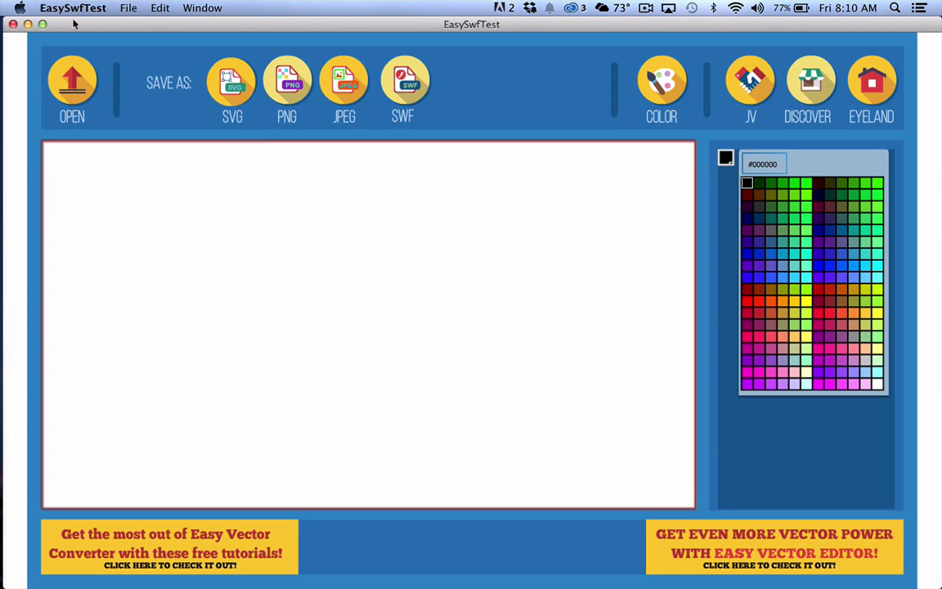
- Open Icon_Sample.swf from the Desktop's Super Slides folder onto the canvas
click(344, 365)
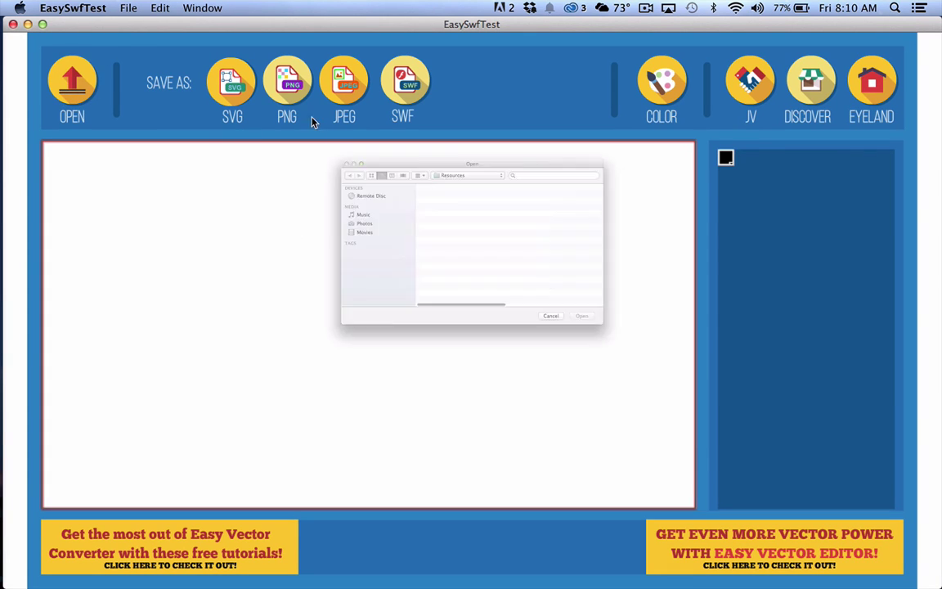
click(266, 219)
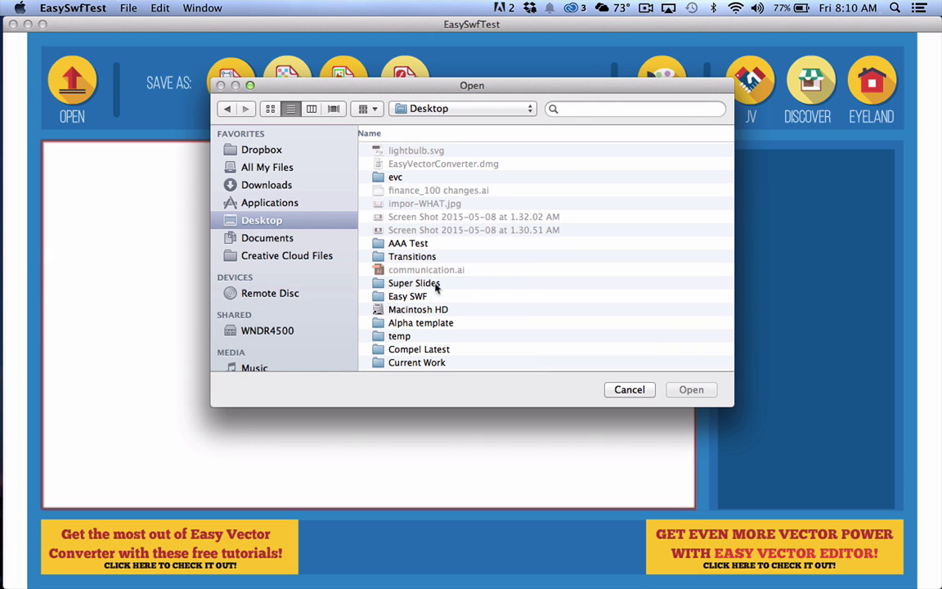
click(467, 282)
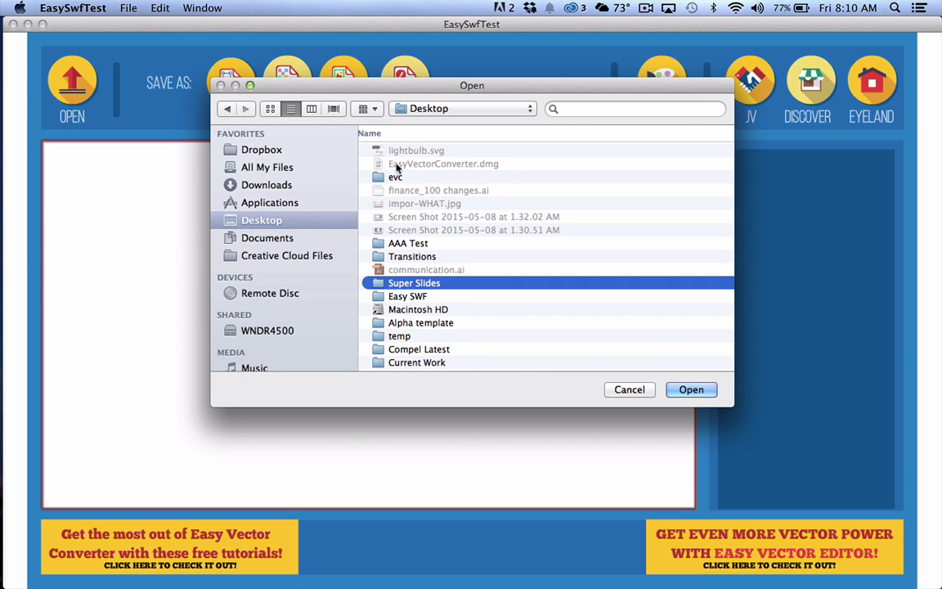
double_click(383, 282)
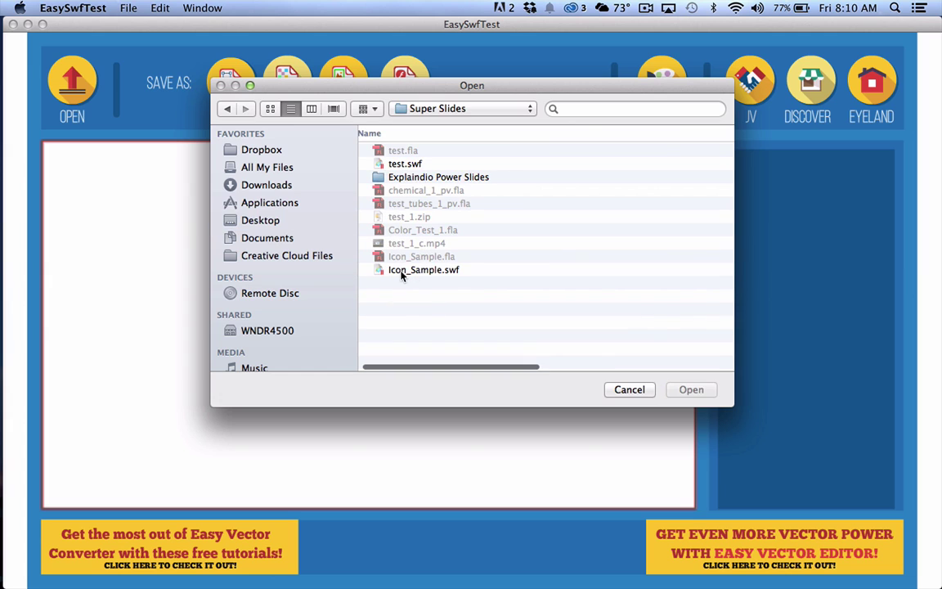
click(409, 269)
click(703, 392)
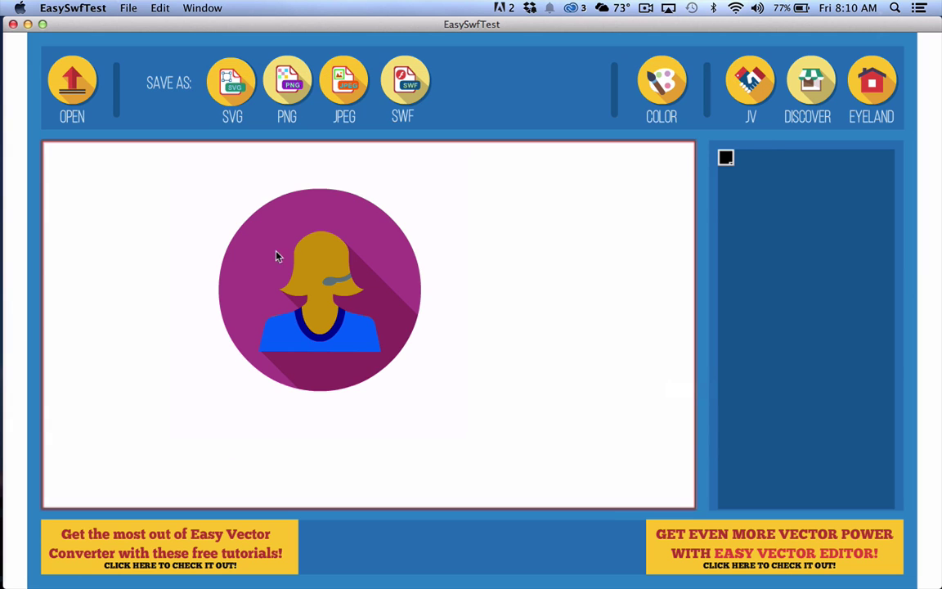
- Recolor the icon's background circle violet (#6600cc)
click(259, 263)
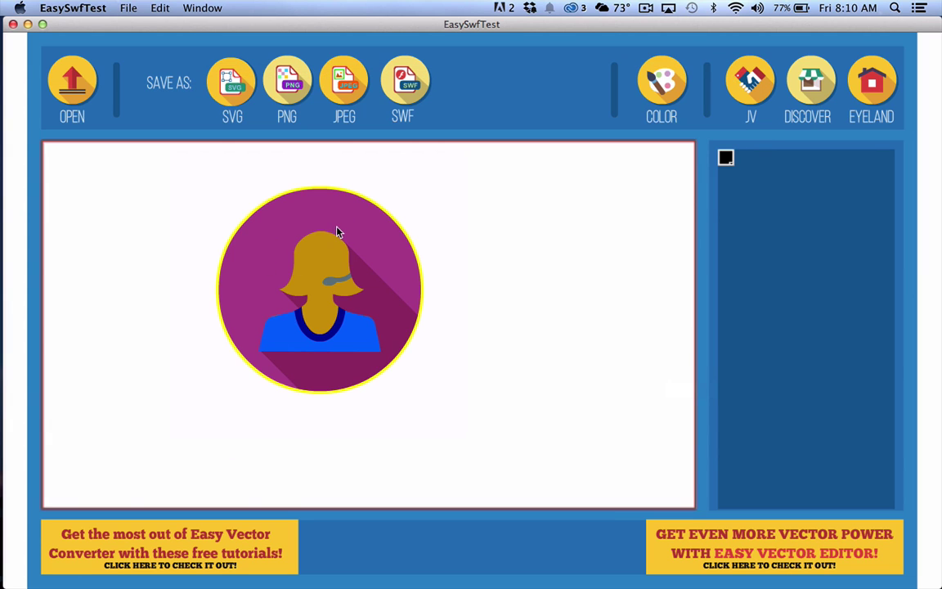
click(725, 160)
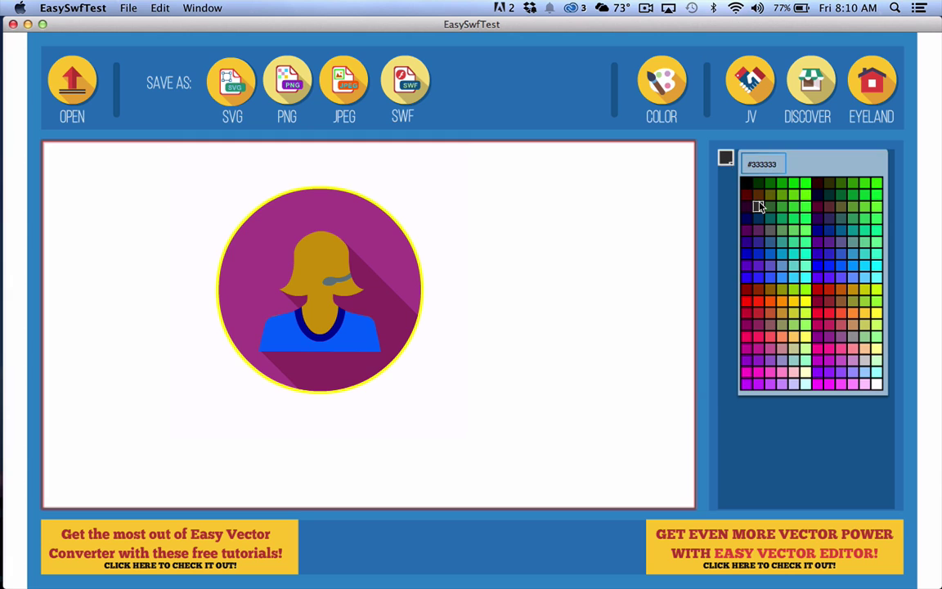
click(818, 278)
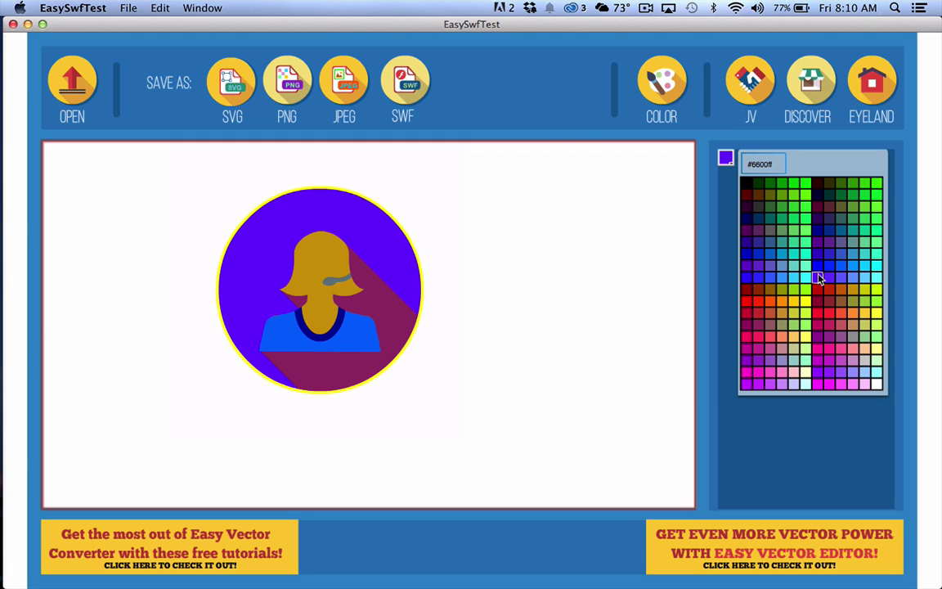
- Make the long diagonal shadow dark blue (#0000cc), then select the figure's hair and torso
click(389, 321)
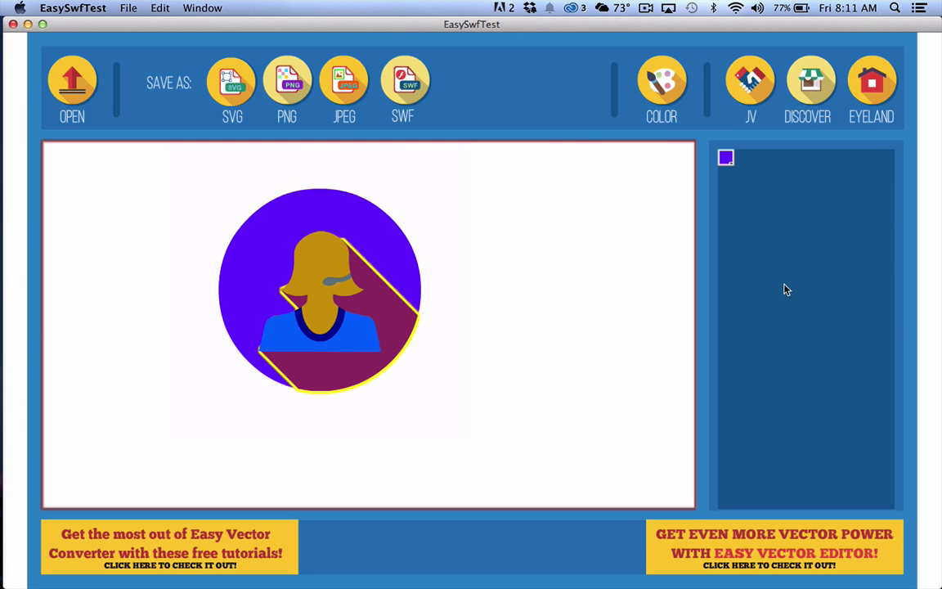
click(726, 158)
click(746, 254)
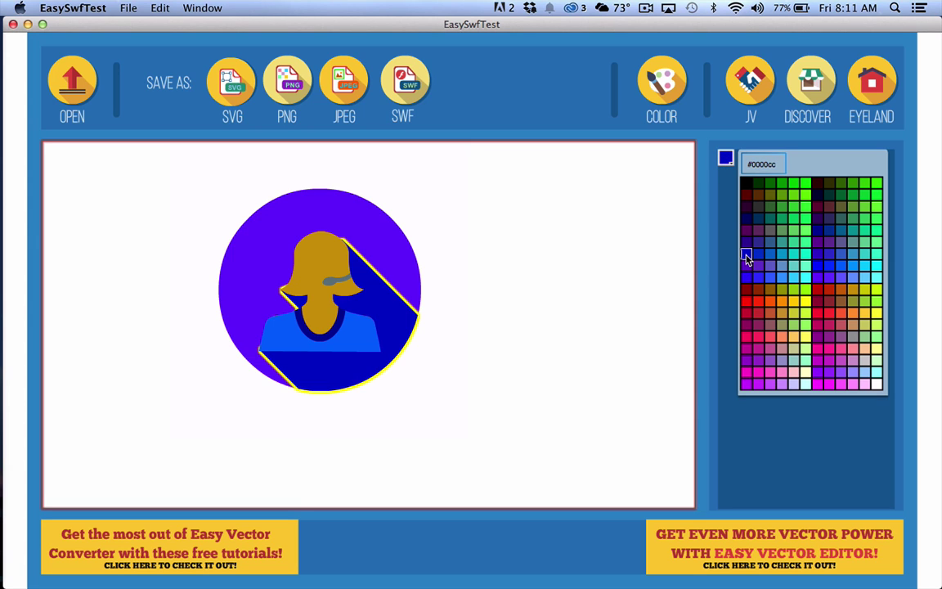
click(318, 262)
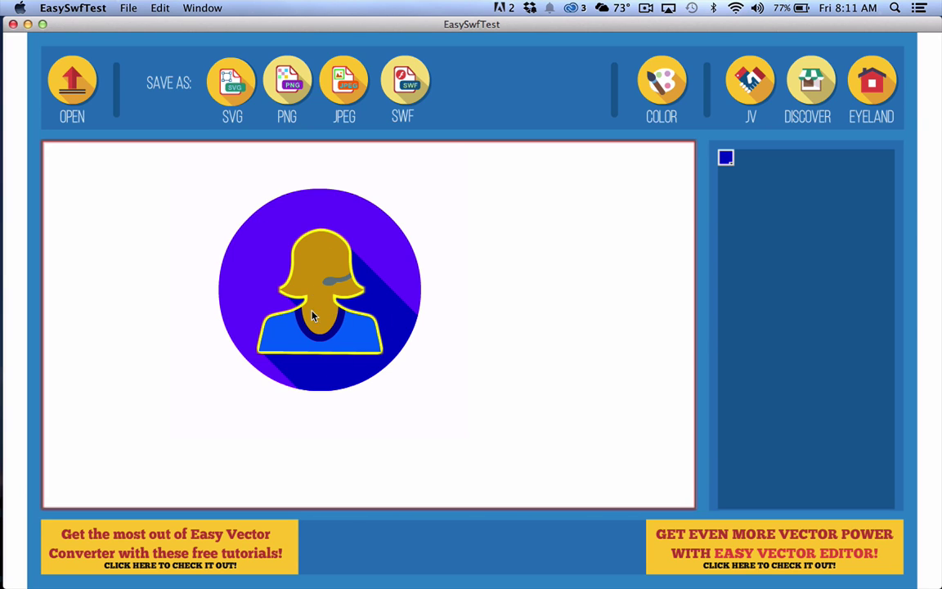
click(341, 335)
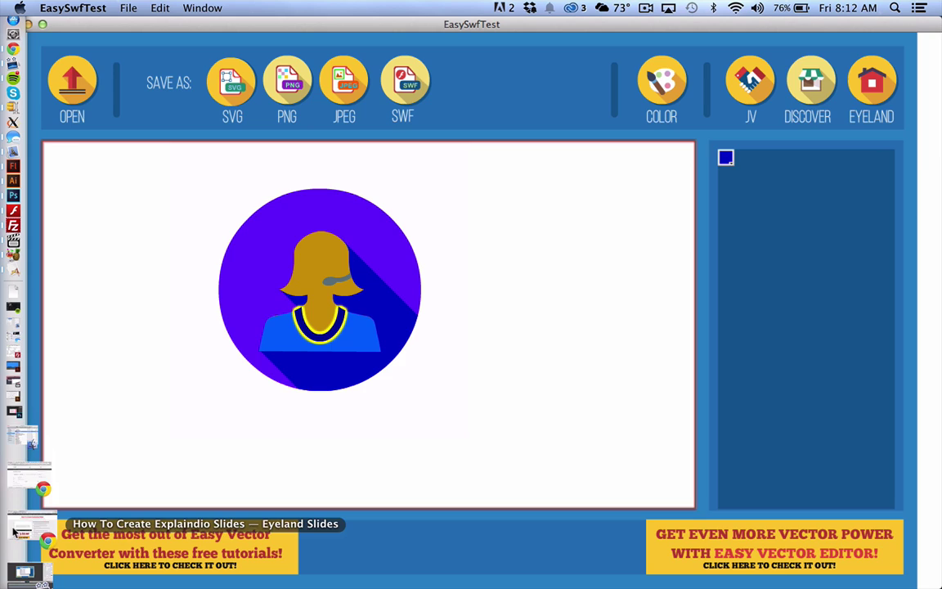
- Restore Chrome and switch between the $27 and $37 course tabs, ending on the $37 Advanced page
click(17, 532)
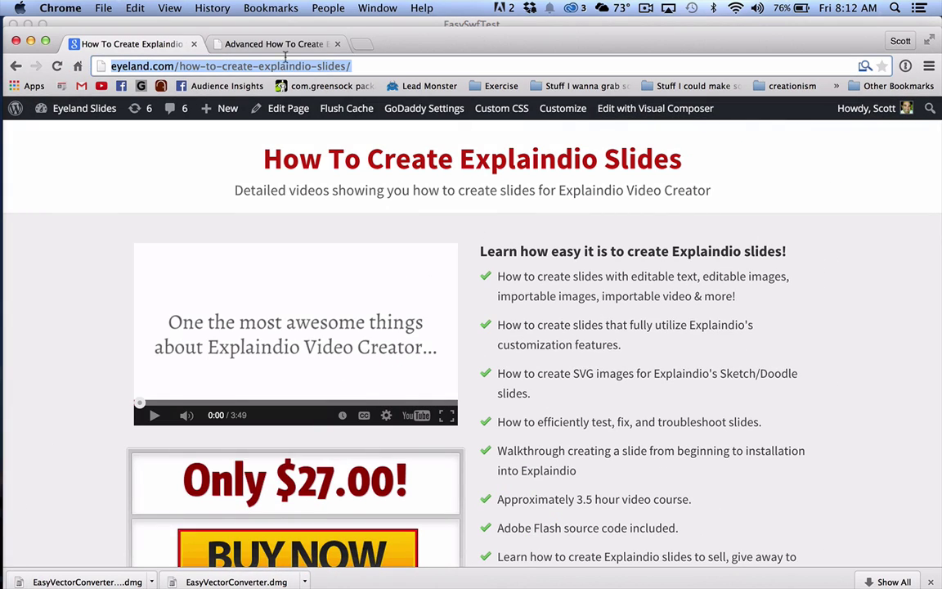
click(278, 44)
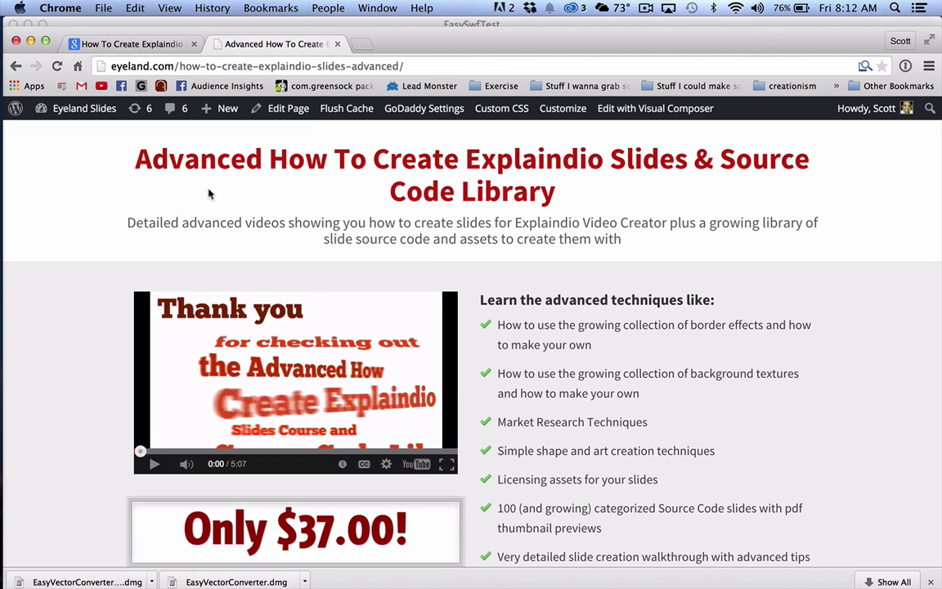
click(111, 43)
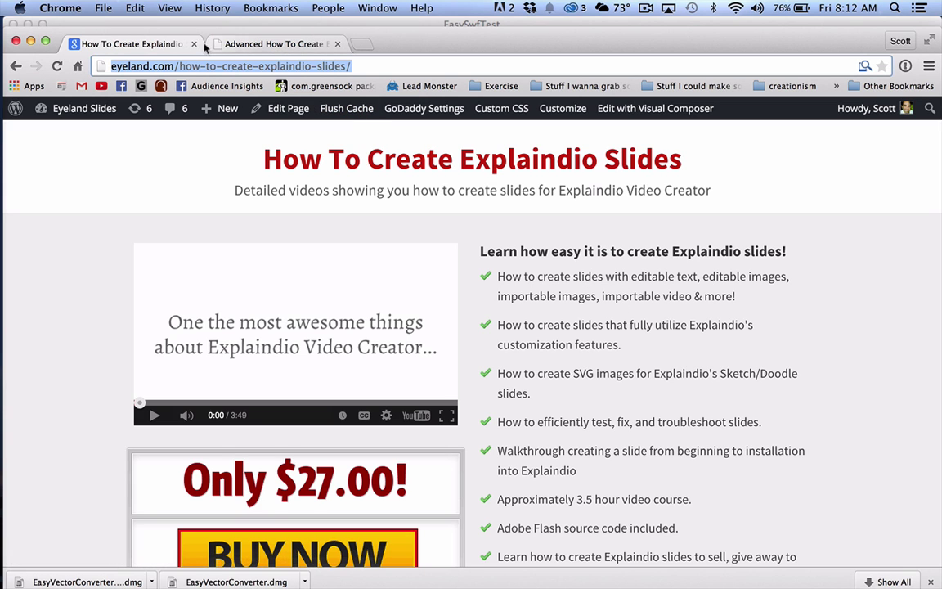
click(229, 41)
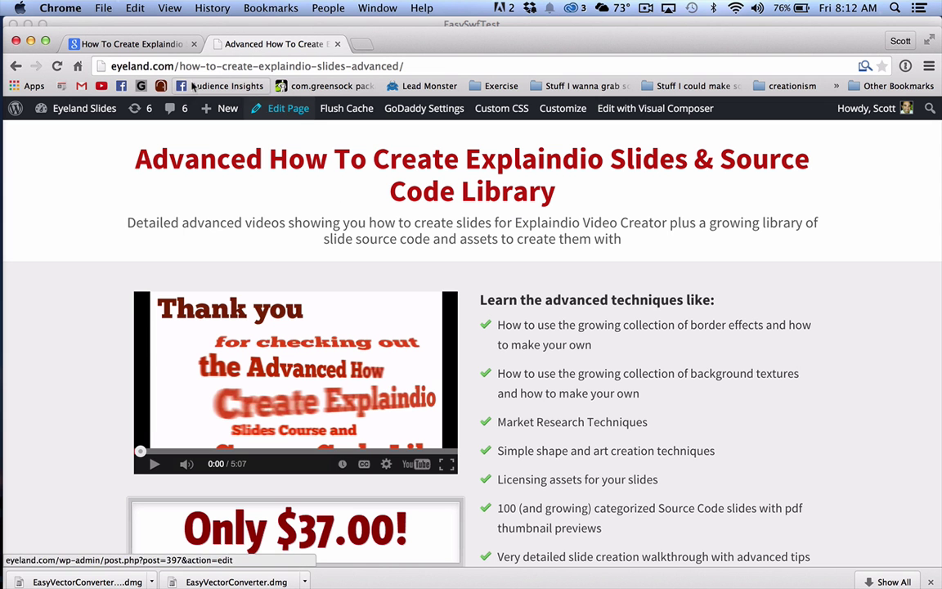